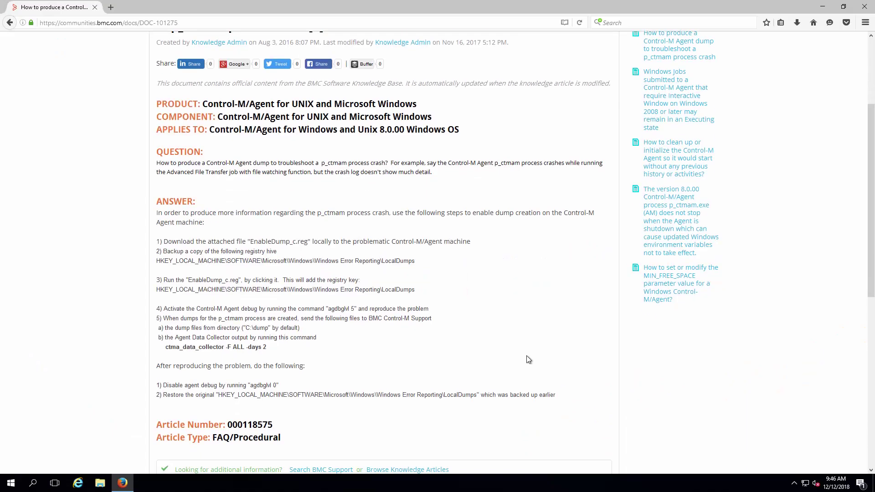
Scroll the BMC article down to the EnableDump_c.reg attachment link.
scroll(528, 359, "down", 1)
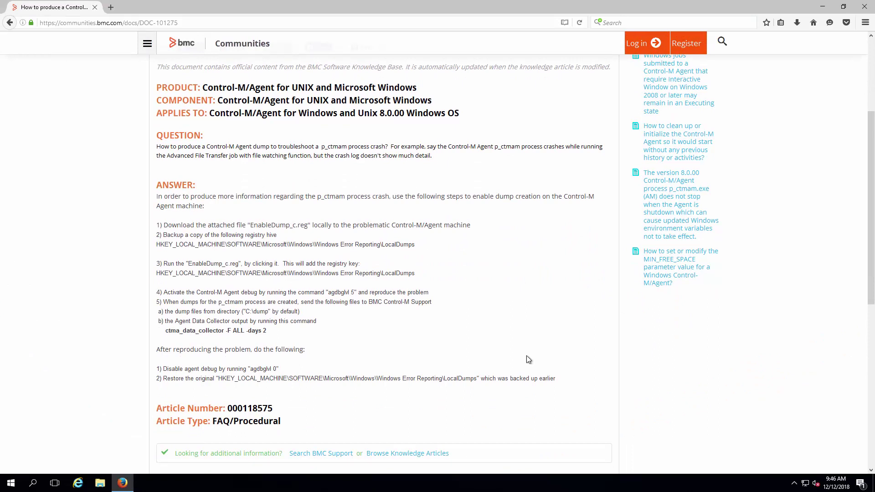
scroll(528, 360, "down", 3)
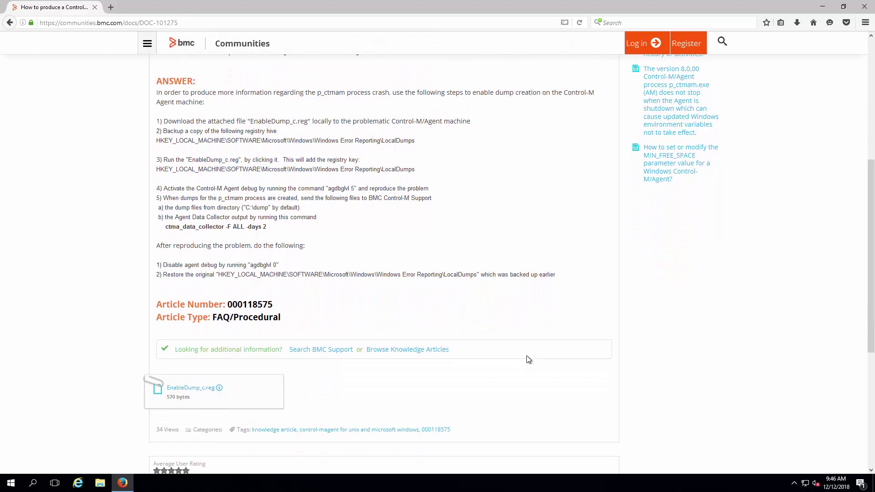
Save the EnableDump_c.reg attachment to the Desktop and minimize Firefox.
right_click(186, 395)
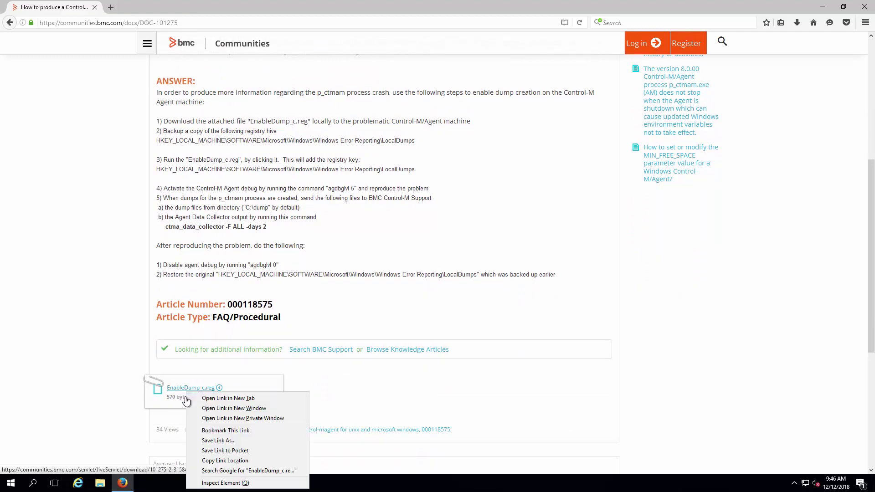
left_click(211, 440)
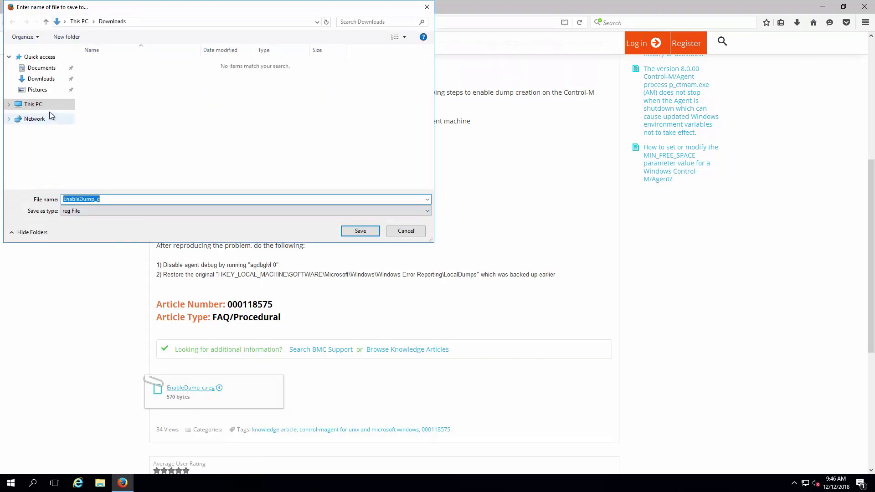
left_click(9, 105)
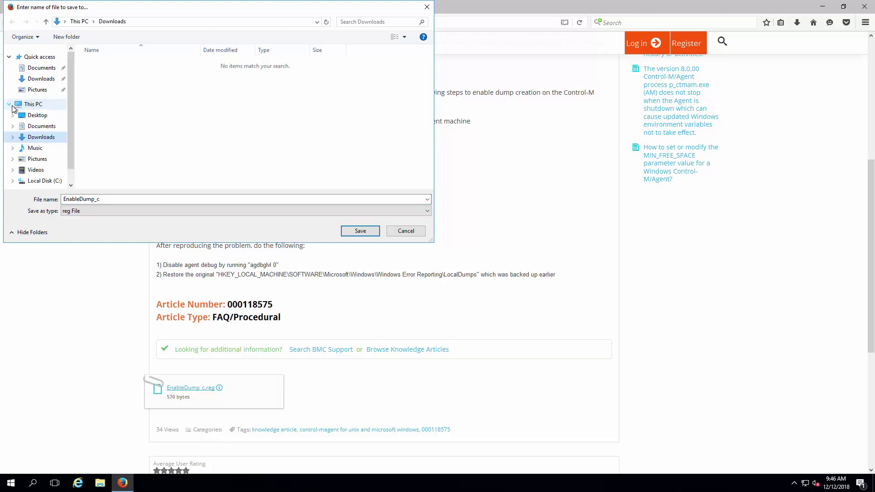
left_click(34, 115)
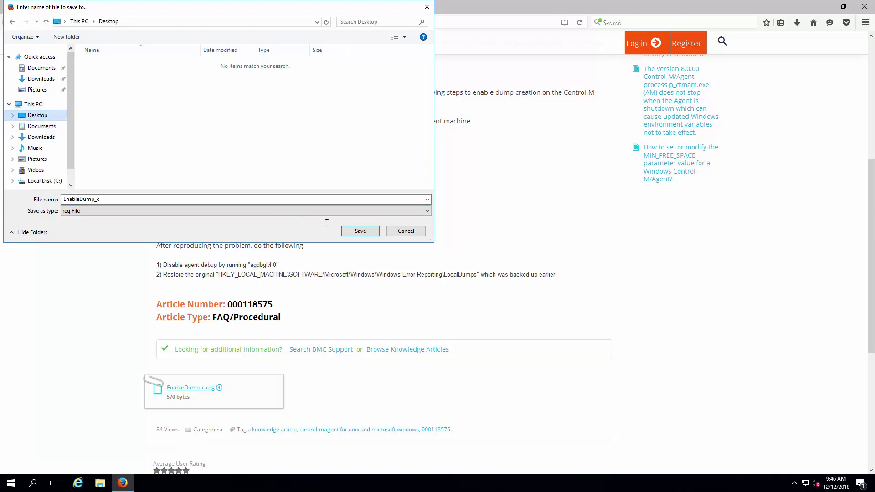
left_click(355, 231)
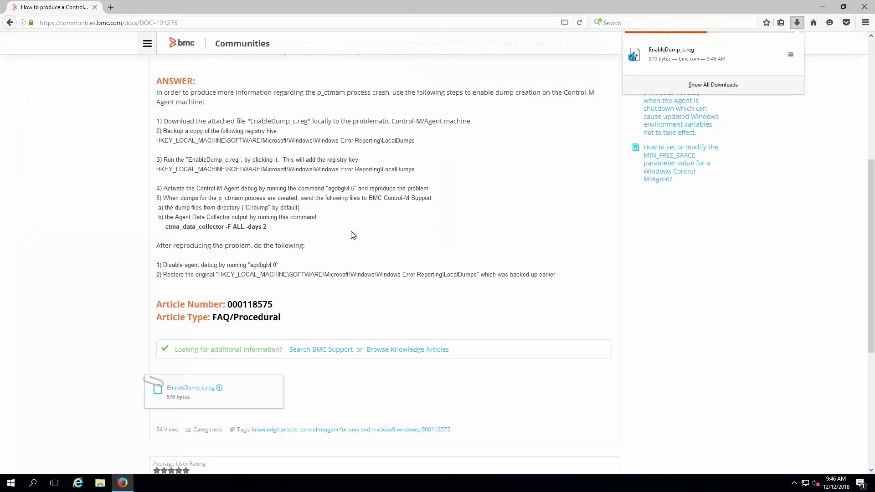
left_click(823, 7)
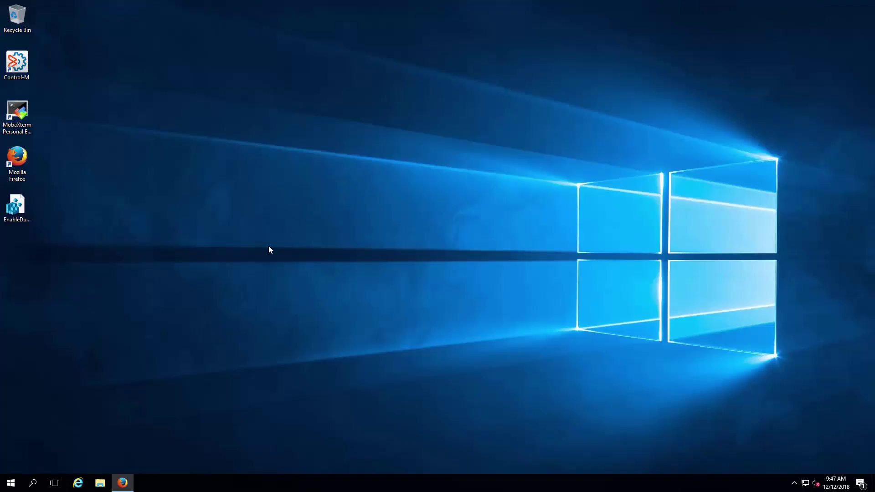
Open EnableDump_c.reg in maximized Notepad++ and review its LocalDumps values on lines 4–7.
left_click(24, 205)
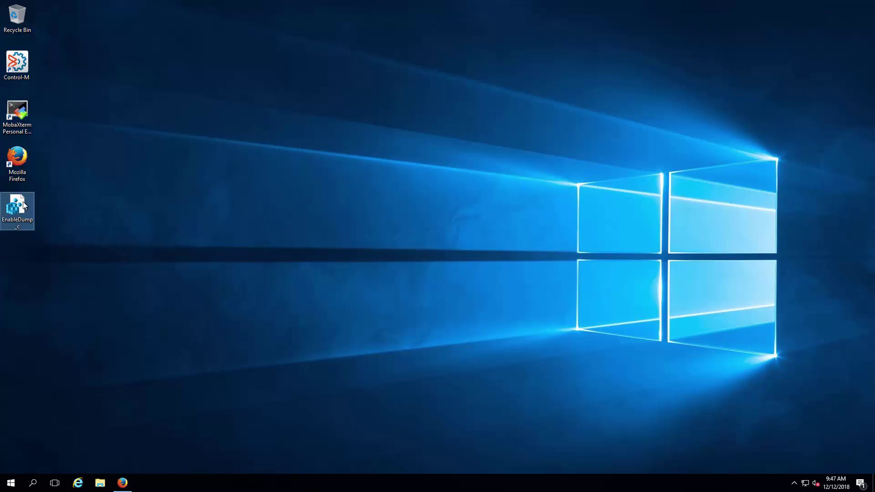
right_click(24, 205)
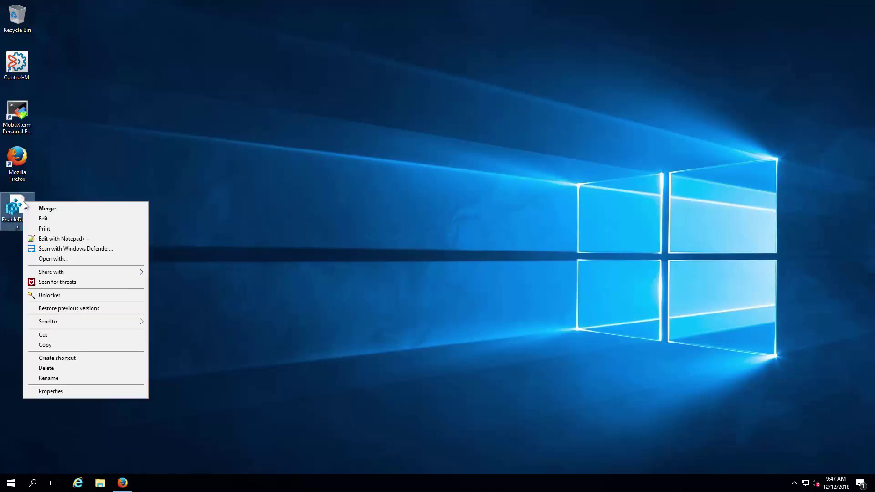
left_click(44, 240)
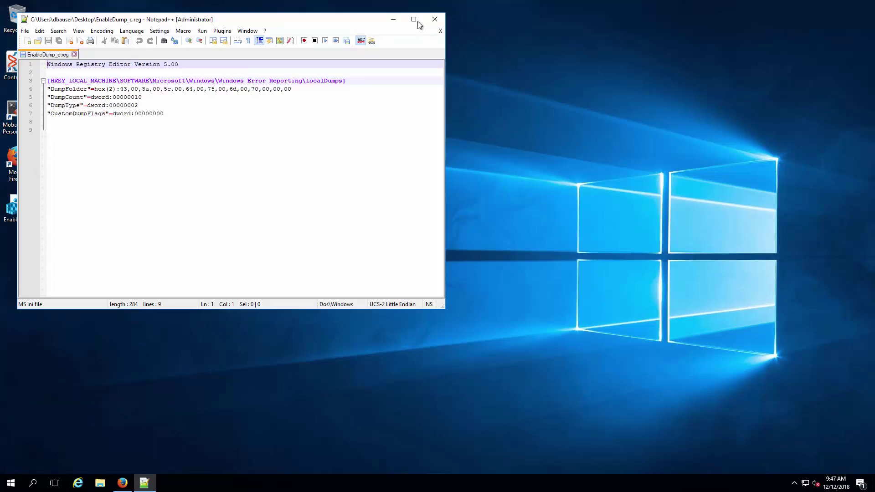
left_click(414, 20)
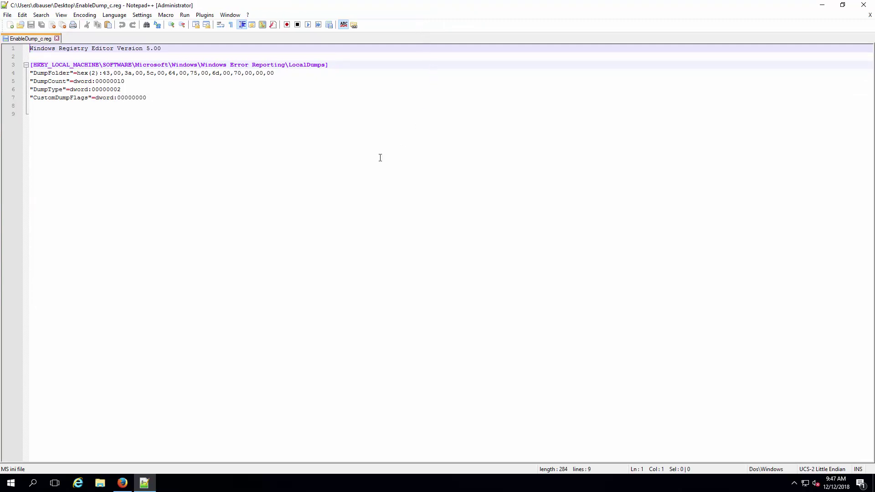
left_click_drag(149, 98, 27, 77)
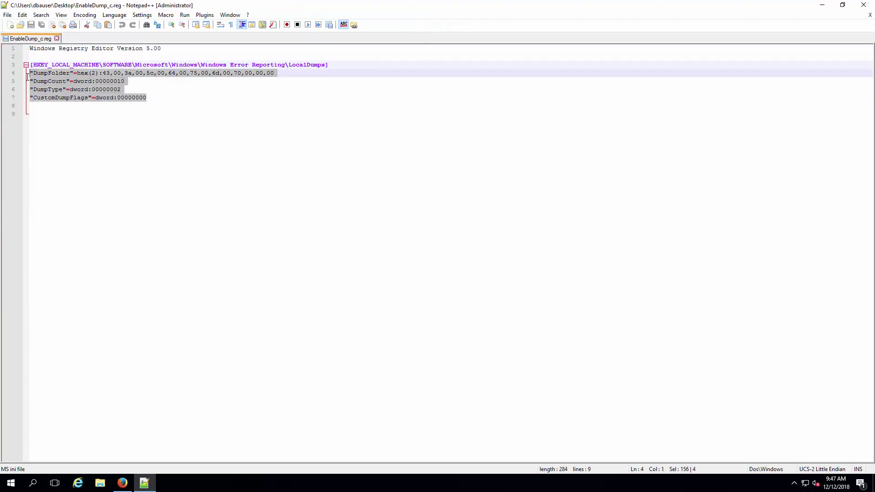
left_click(292, 224)
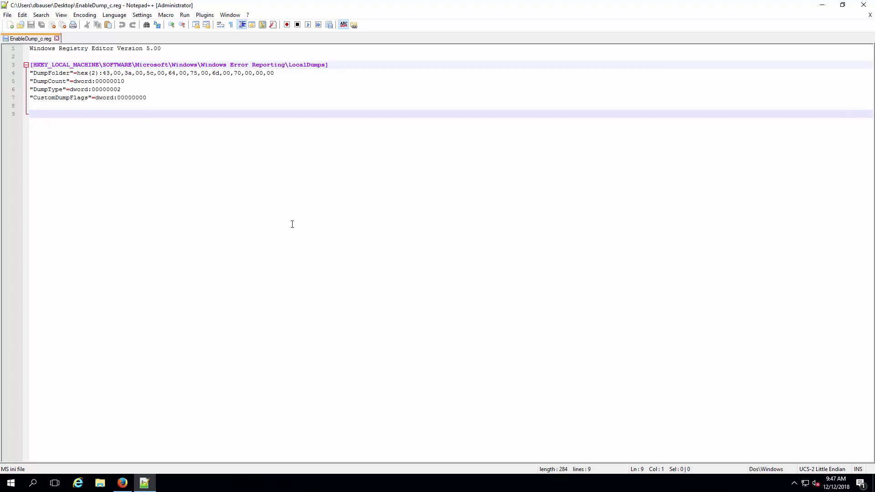
Launch Registry Editor by searching for regedit.
left_click(35, 484)
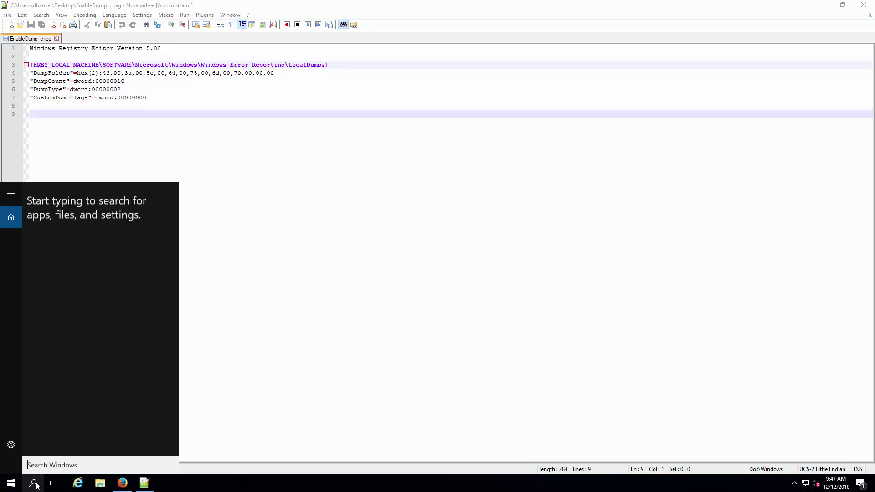
type("r")
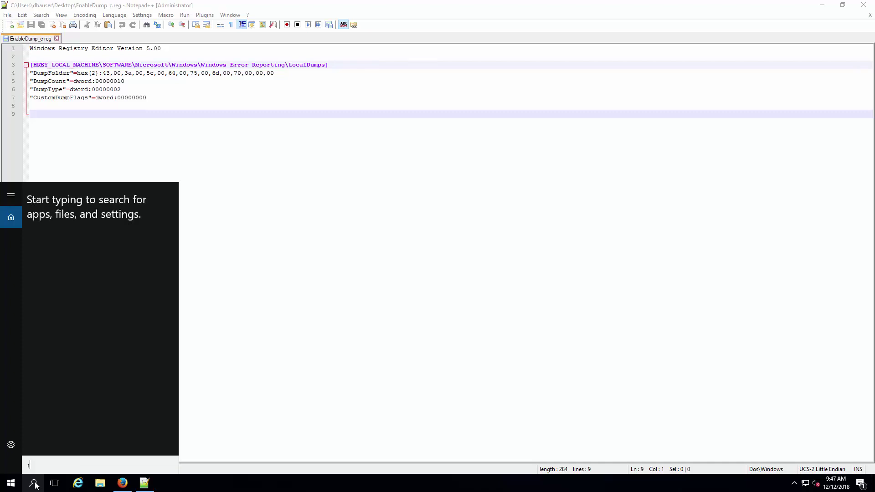
type("egedit")
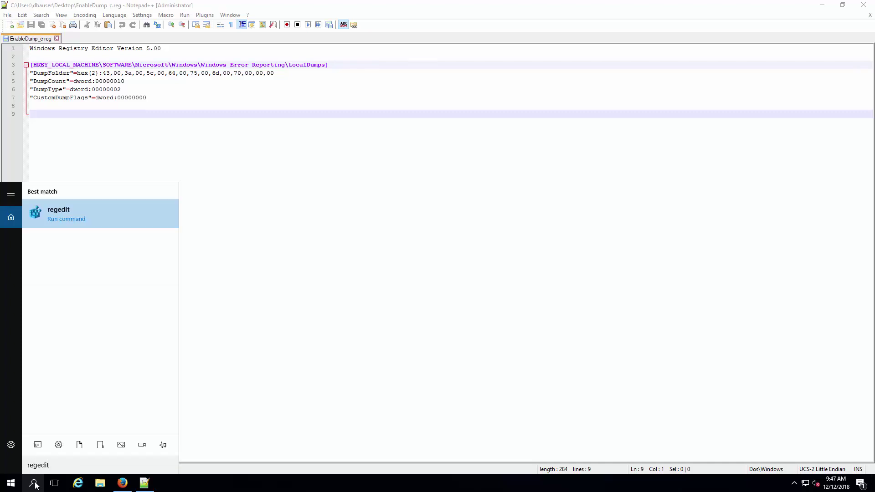
key("Return")
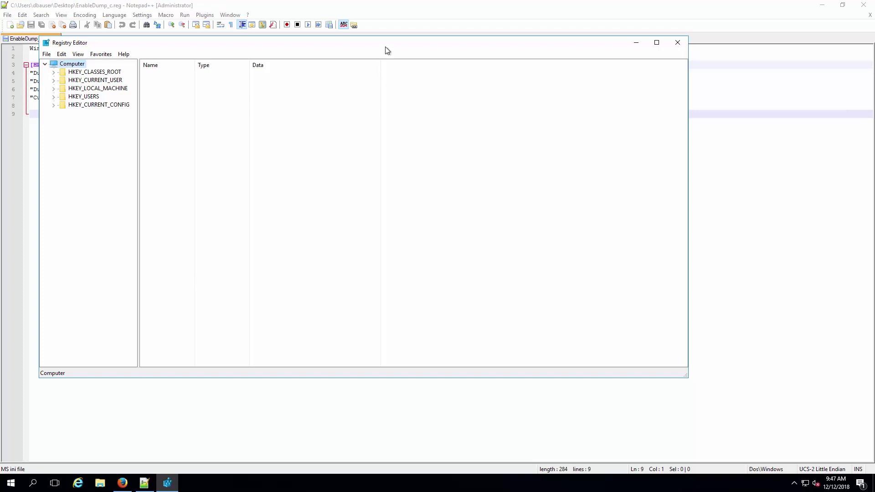
left_click_drag(384, 51, 390, 94)
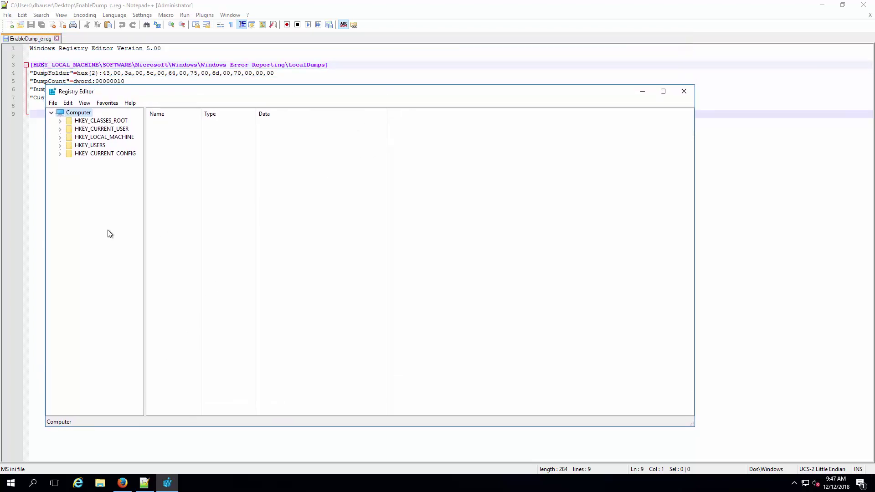
Expand HKLM\SOFTWARE\Microsoft\Windows down to Windows Error Reporting, widening the tree pane.
left_click(61, 138)
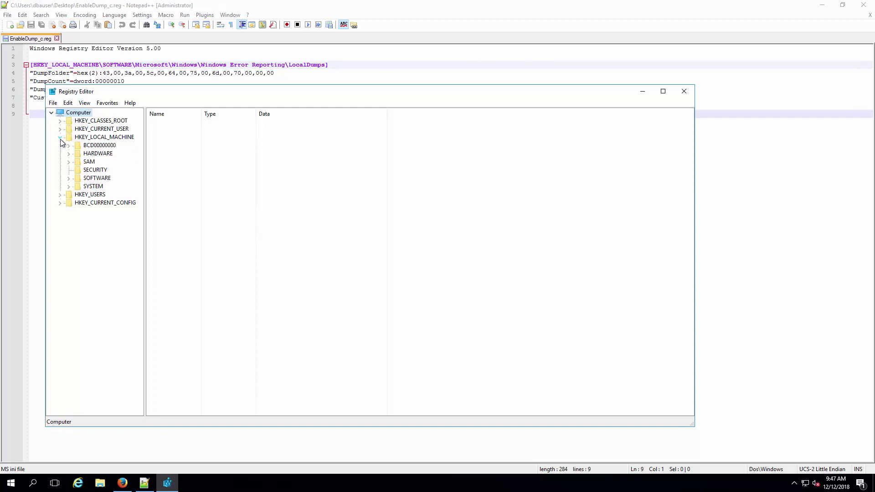
left_click(68, 179)
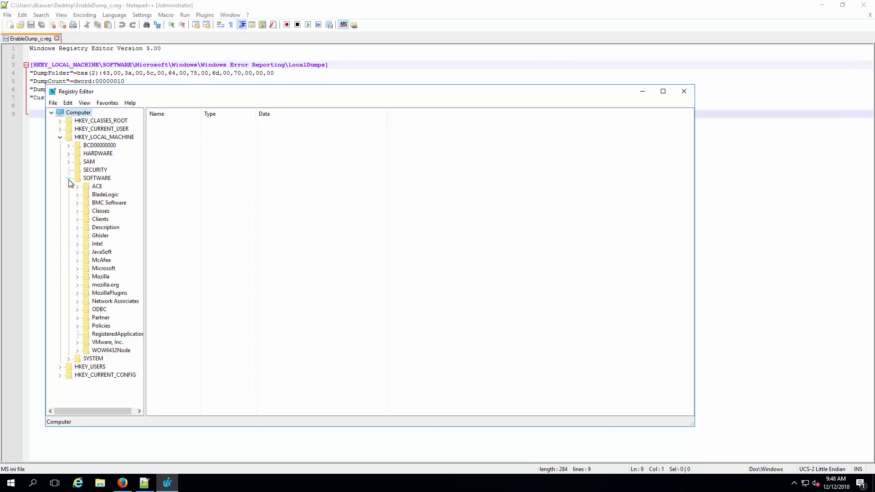
left_click(77, 269)
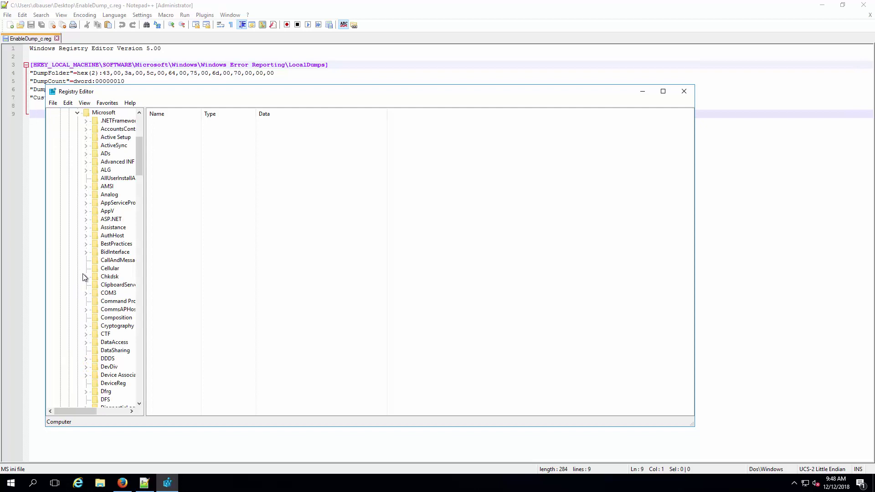
left_click(140, 367)
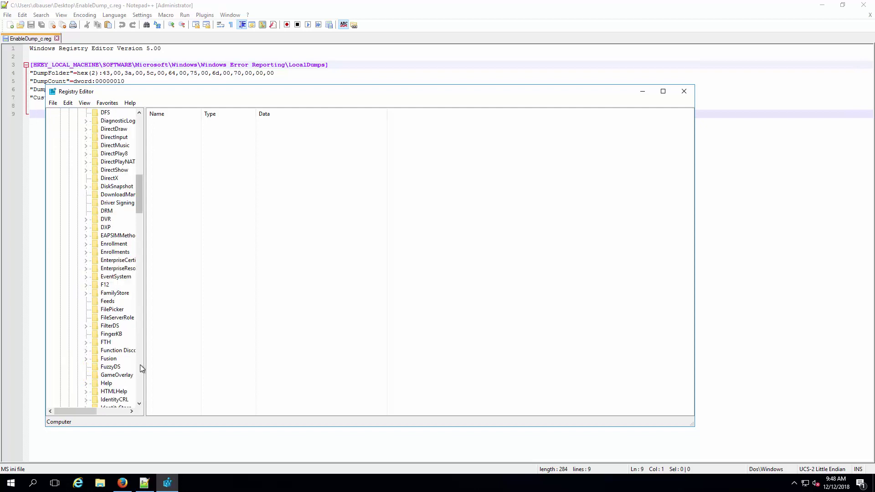
left_click(140, 365)
left_click(141, 364)
left_click(141, 368)
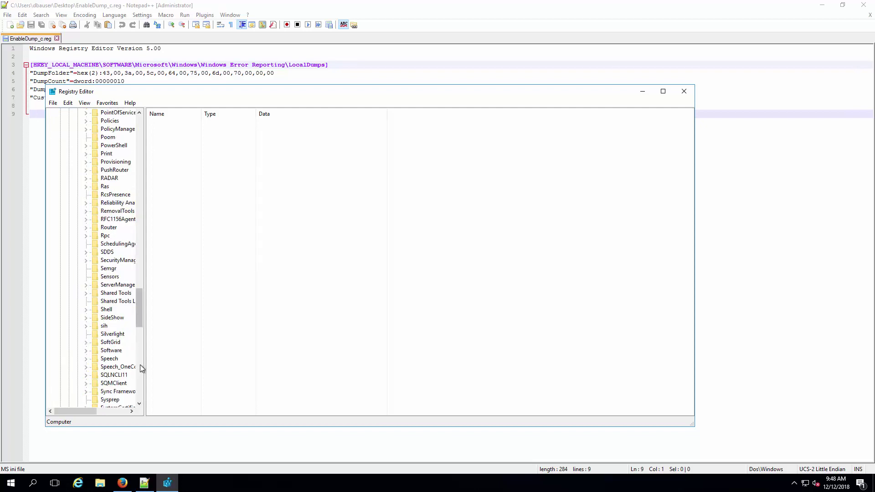
left_click(140, 365)
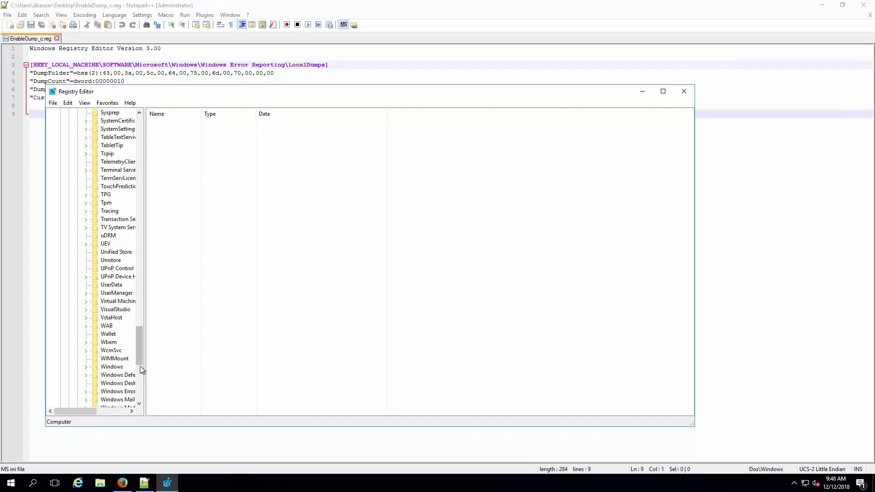
left_click(86, 367)
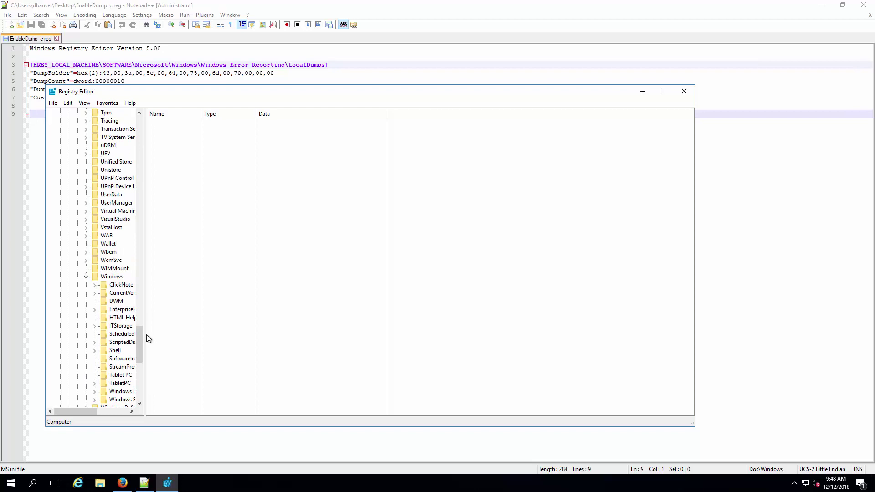
left_click_drag(145, 329, 253, 329)
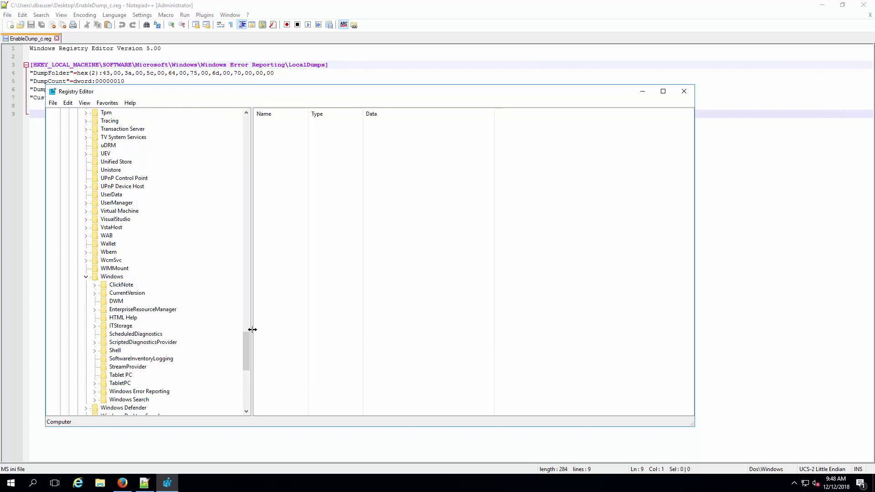
left_click(94, 392)
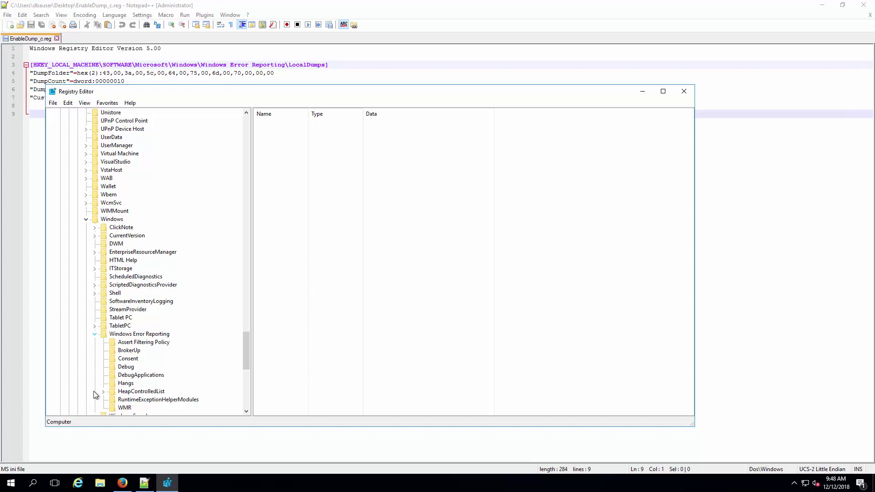
Start exporting the Windows Error Reporting branch and copy its key name.
right_click(159, 336)
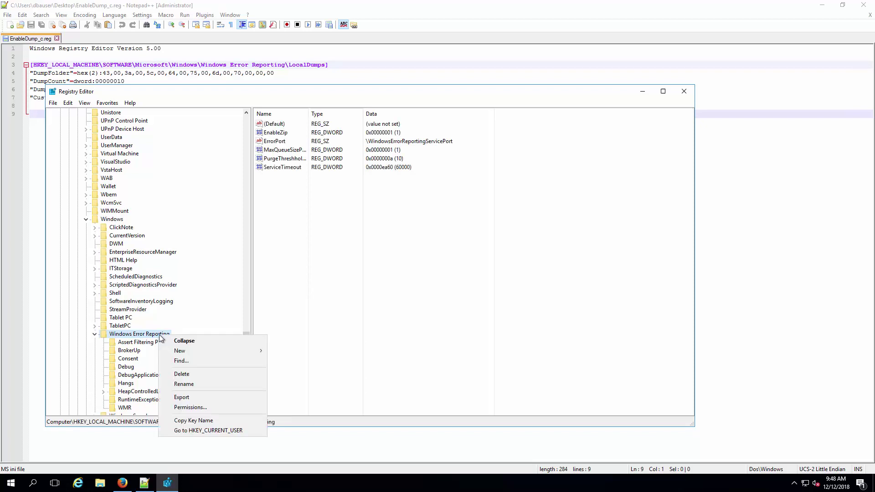
left_click(182, 398)
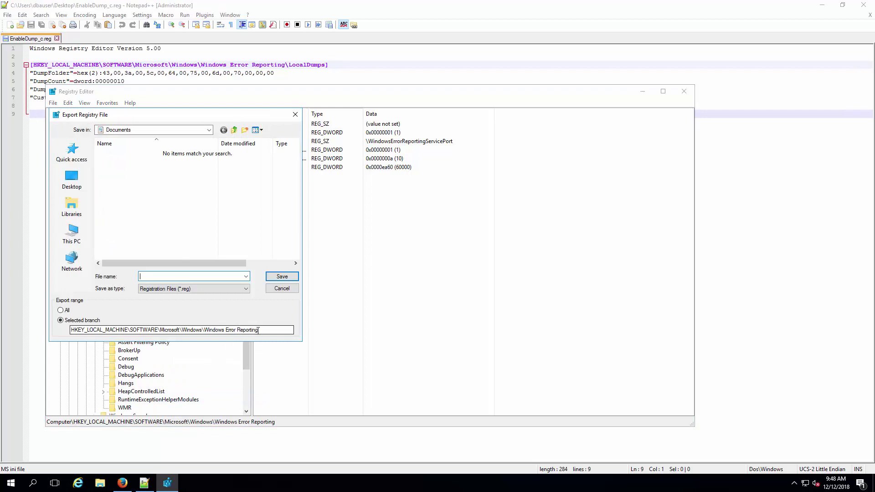
left_click_drag(250, 331, 205, 332)
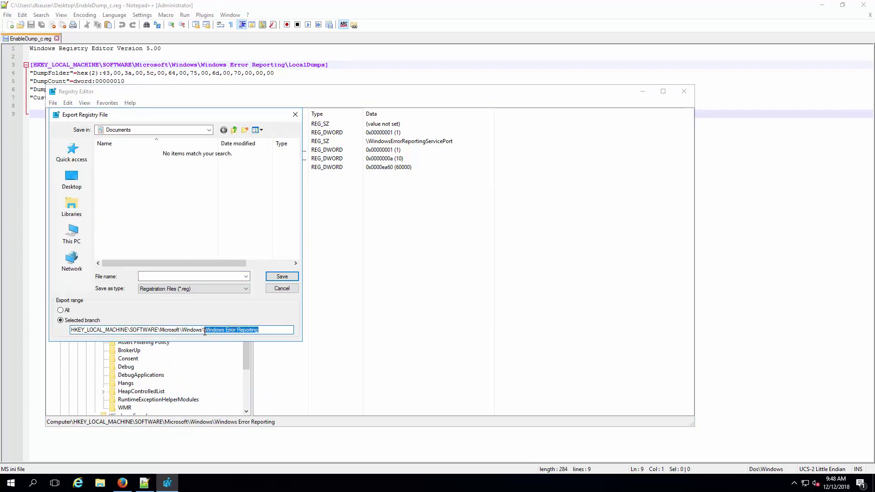
right_click(204, 332)
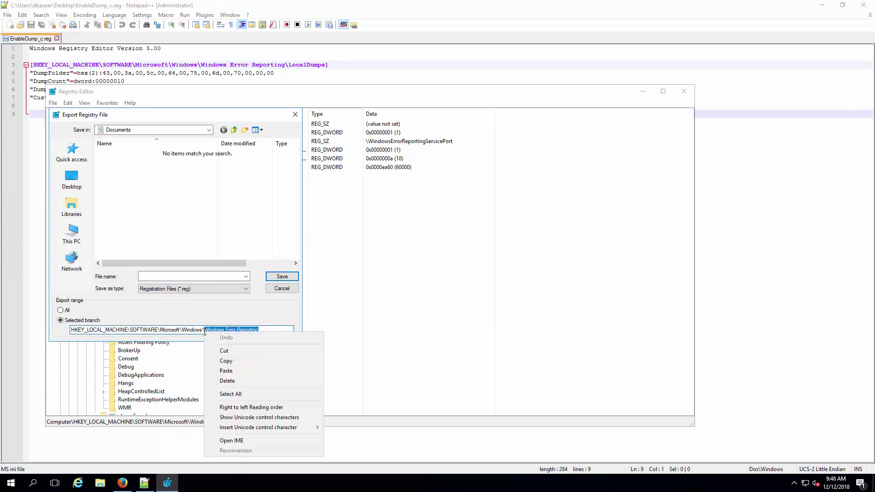
left_click(222, 362)
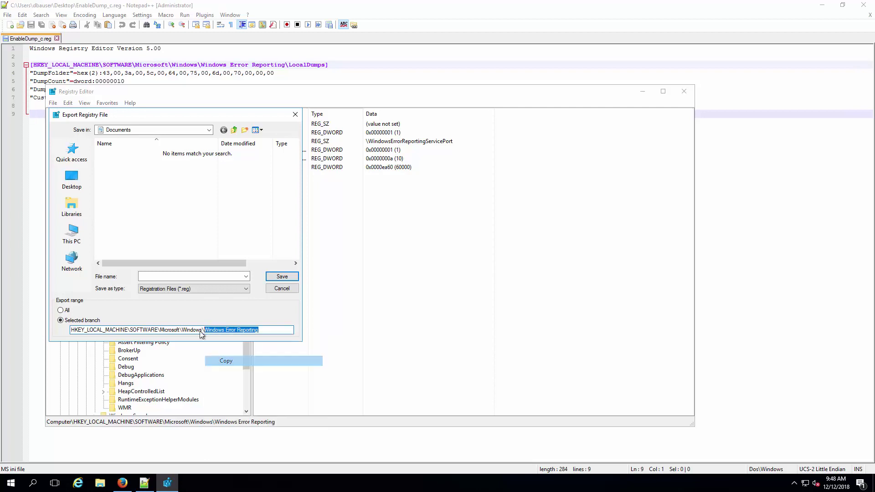
Save the export to the Desktop as 'Windows Error Reporting_bak.reg' and minimize Registry Editor.
left_click(72, 180)
left_click(155, 276)
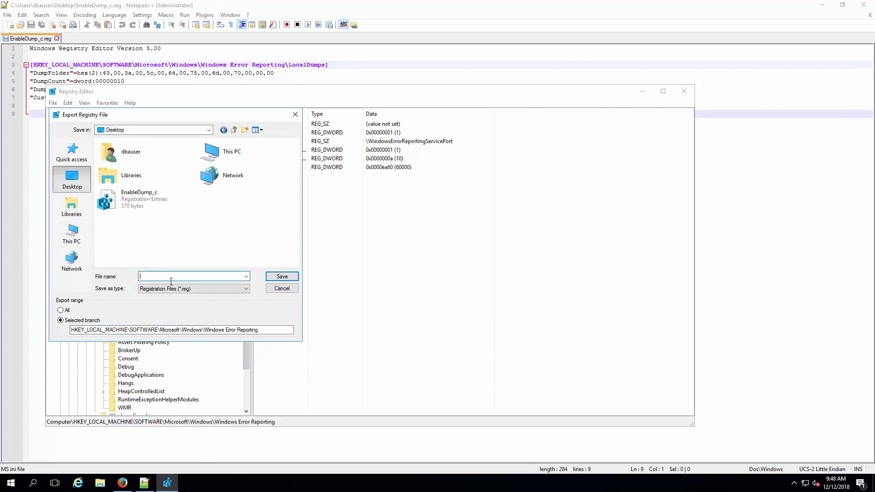
right_click(156, 276)
left_click(190, 316)
type("_bak")
left_click(284, 278)
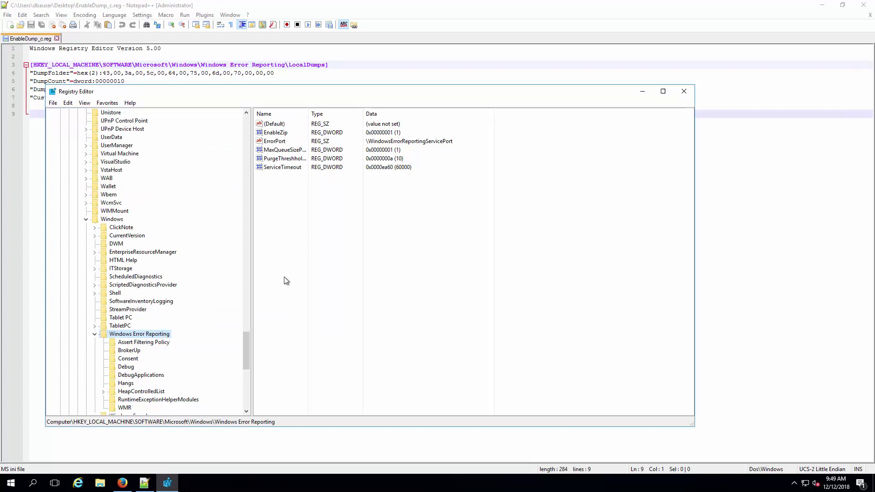
left_click(643, 92)
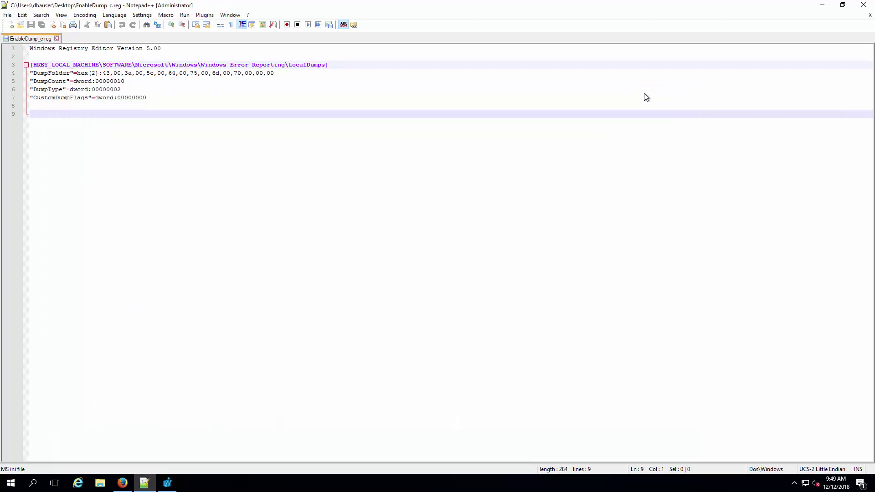
Close Notepad++ and merge EnableDump_c.reg into the registry, approving the security and confirmation prompts.
left_click(864, 5)
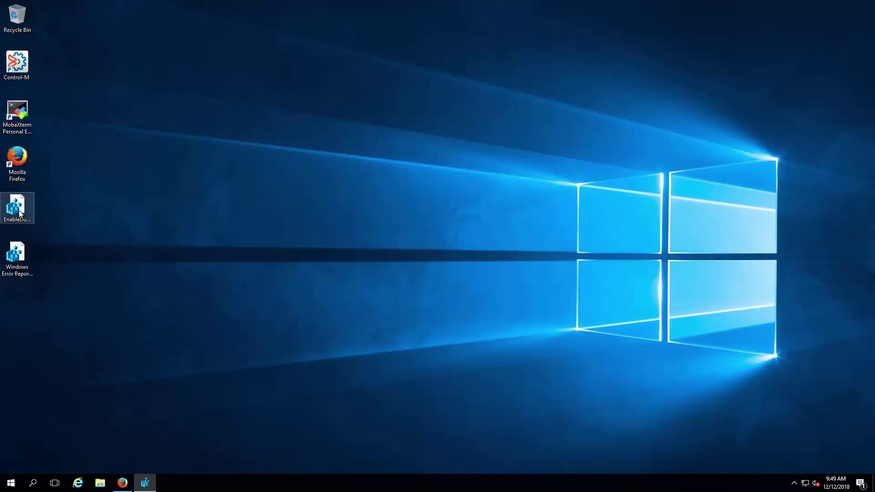
left_click(31, 221)
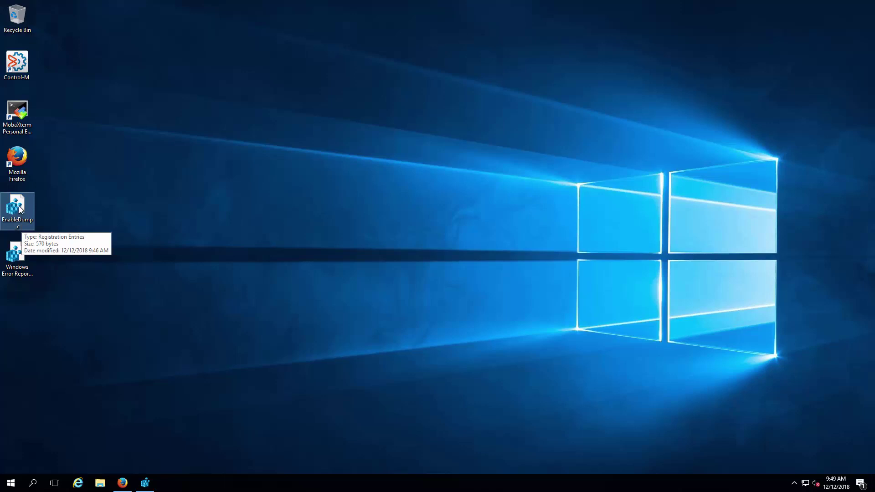
double_click(18, 206)
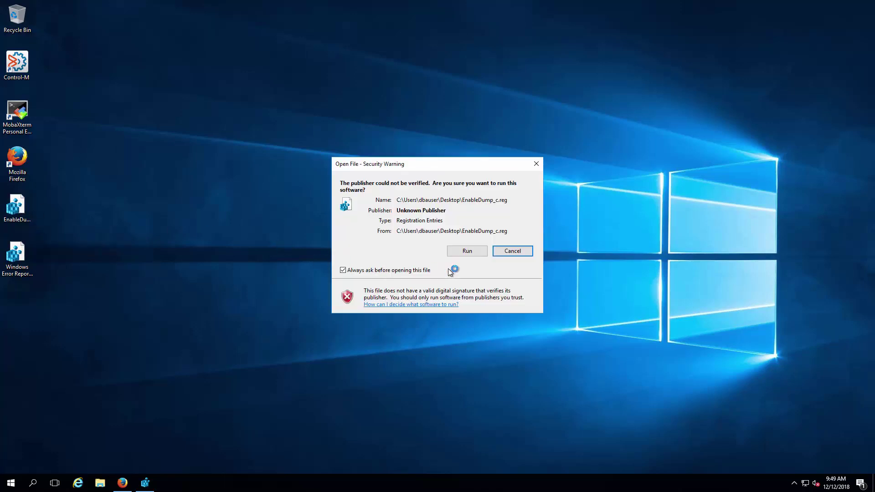
left_click(467, 251)
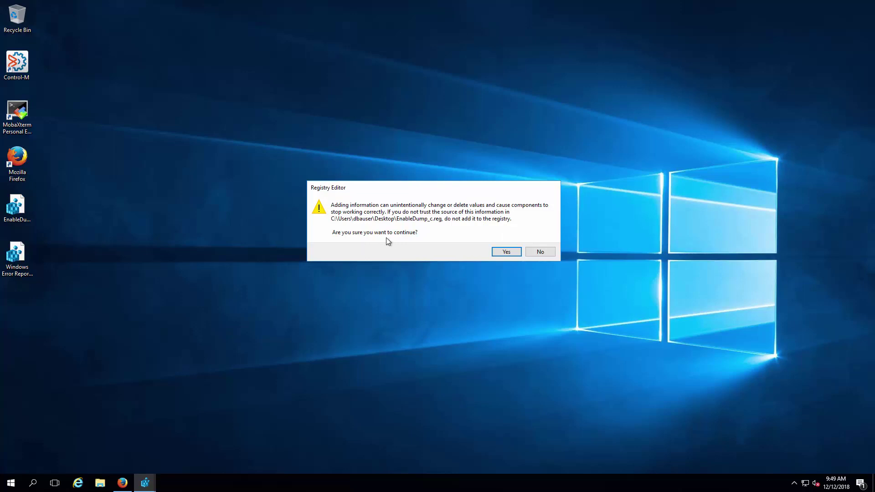
left_click(507, 253)
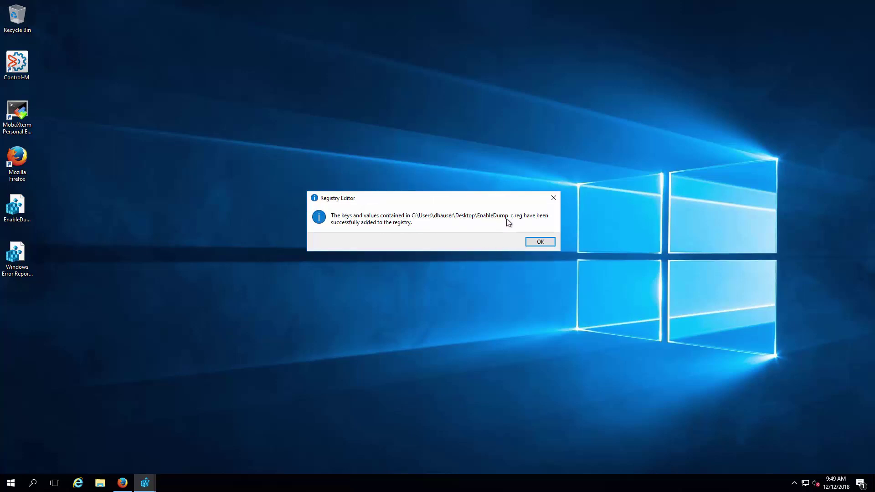
left_click(534, 246)
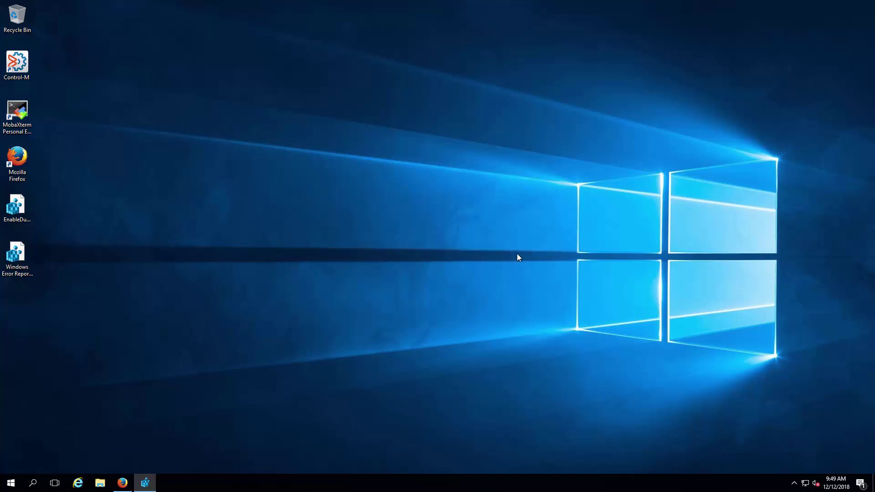
Check the LocalDumps values (DumpFolder C:\dump, DumpCount 16, DumpType 2), then minimize Registry Editor.
left_click(154, 489)
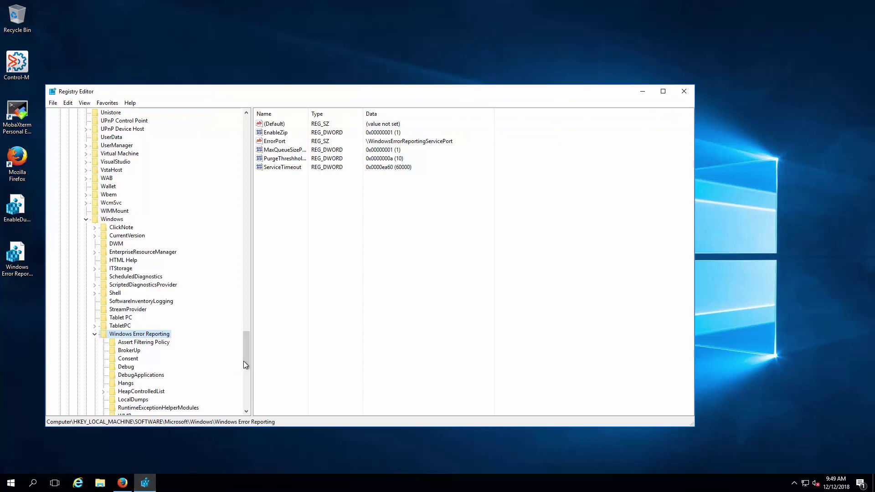
scroll(245, 365, "down", 2)
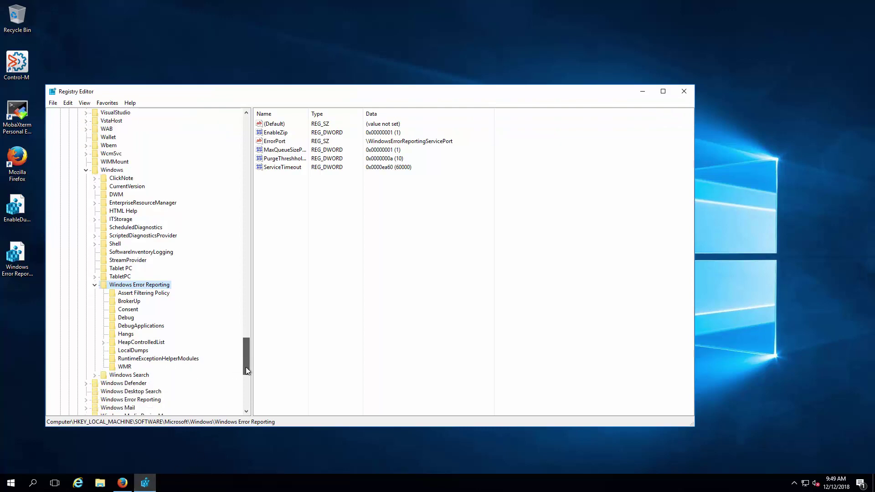
left_click(136, 351)
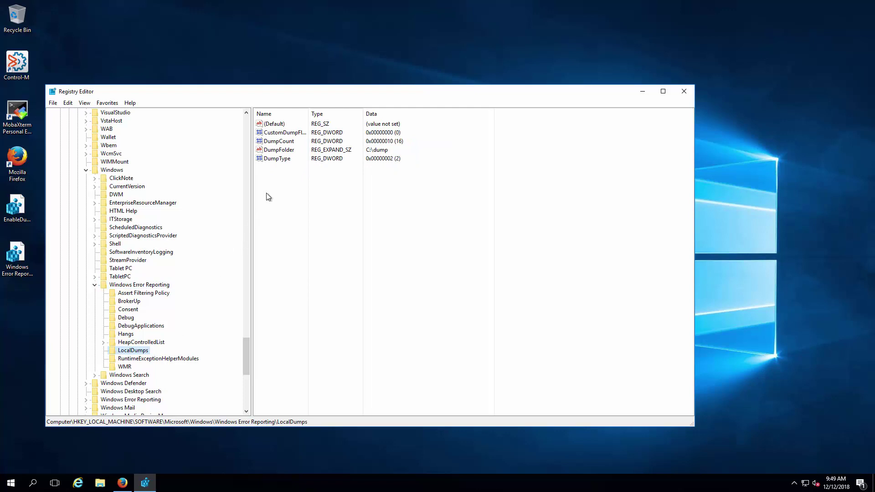
double_click(309, 113)
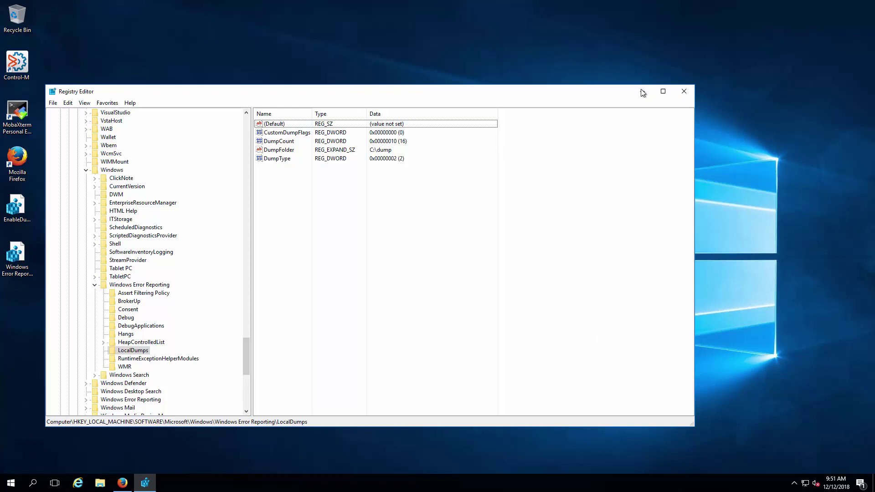
left_click(643, 92)
Launch Command Prompt from Windows search.
left_click(32, 486)
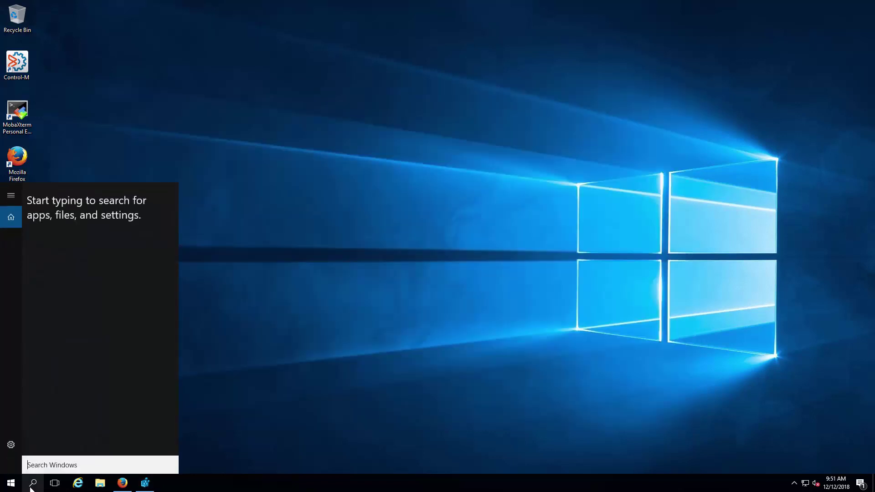
type("cmd")
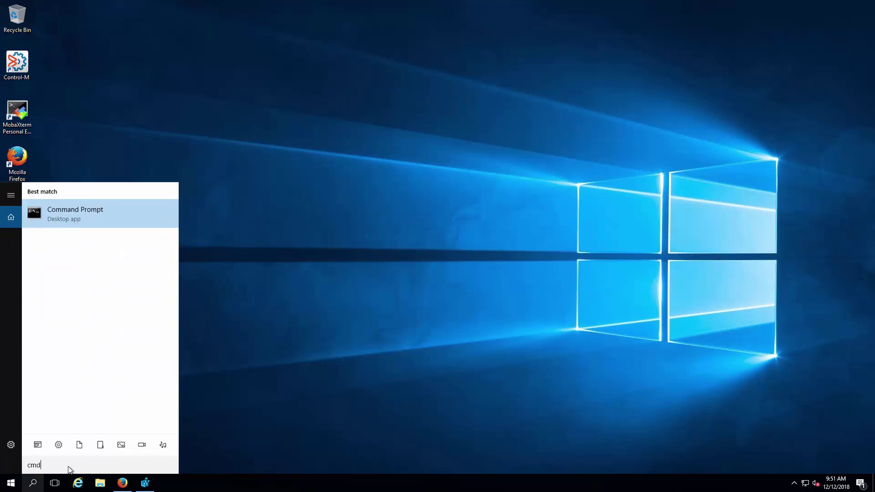
left_click(82, 222)
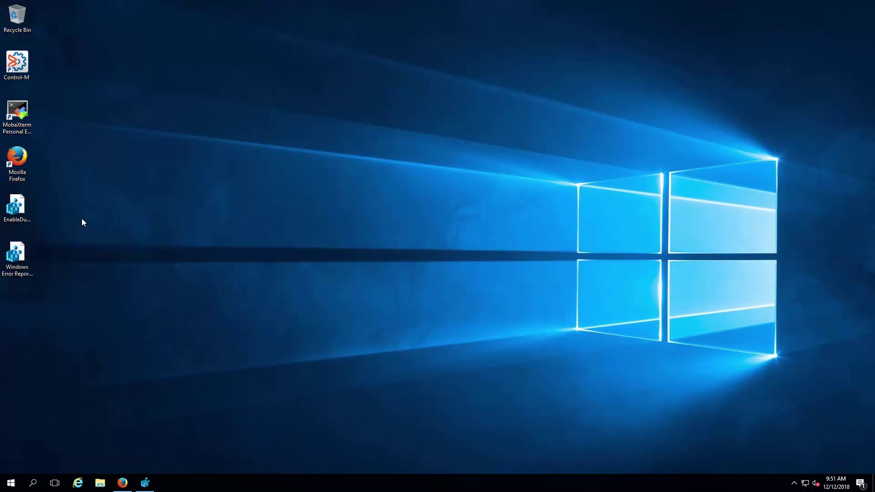
From C:\, clear the console and run agdbglvl 5 to raise the agent debug level.
type("cd \\")
key("Return")
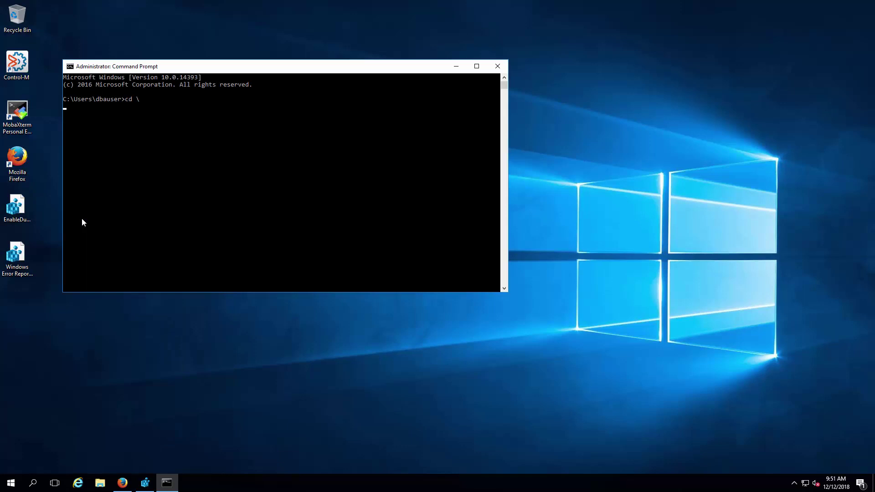
type("cls")
key("Return")
type("a")
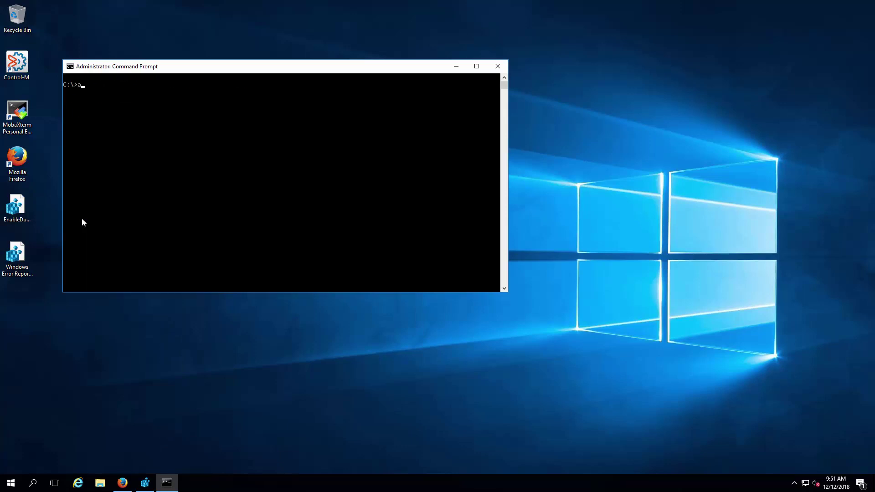
type("gdbglvl 5")
key("Return")
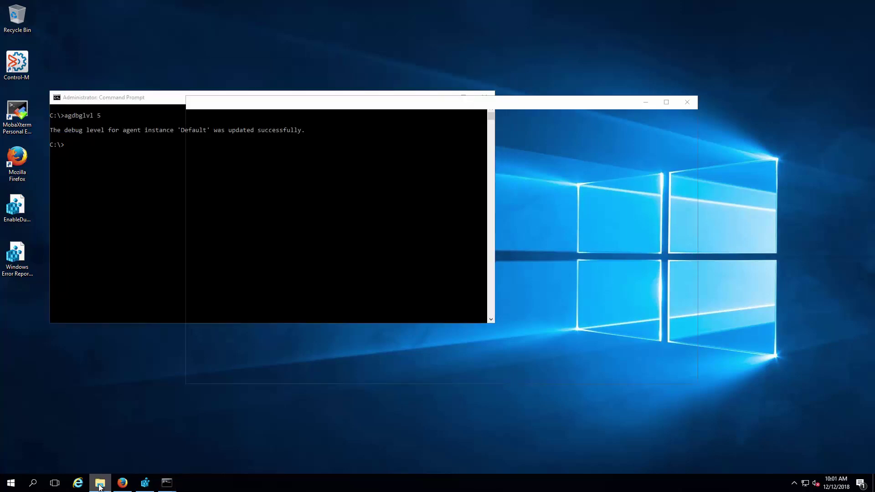
Open C:\dump and check the p_ctmam dump file's size in Properties.
left_click(100, 482)
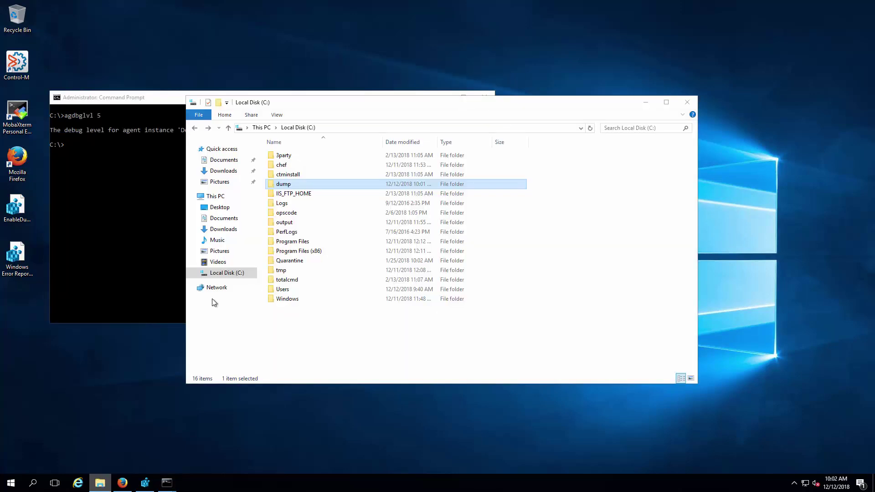
double_click(283, 184)
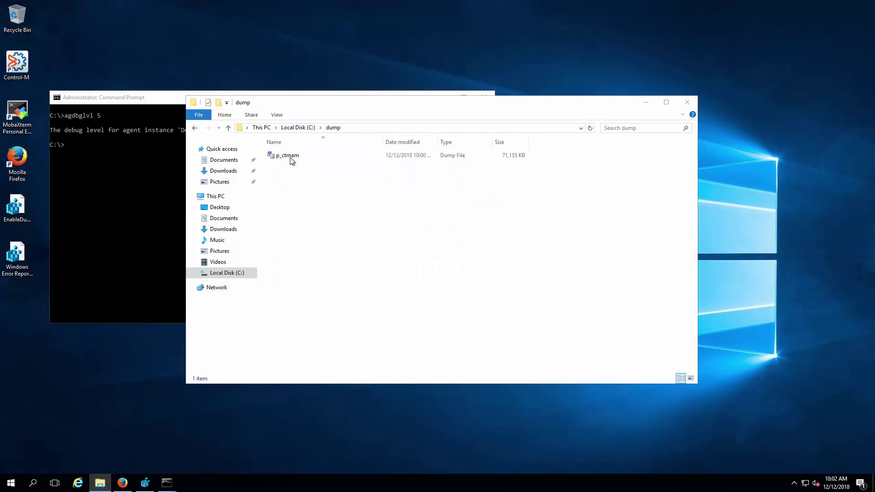
left_click(292, 158)
right_click(292, 158)
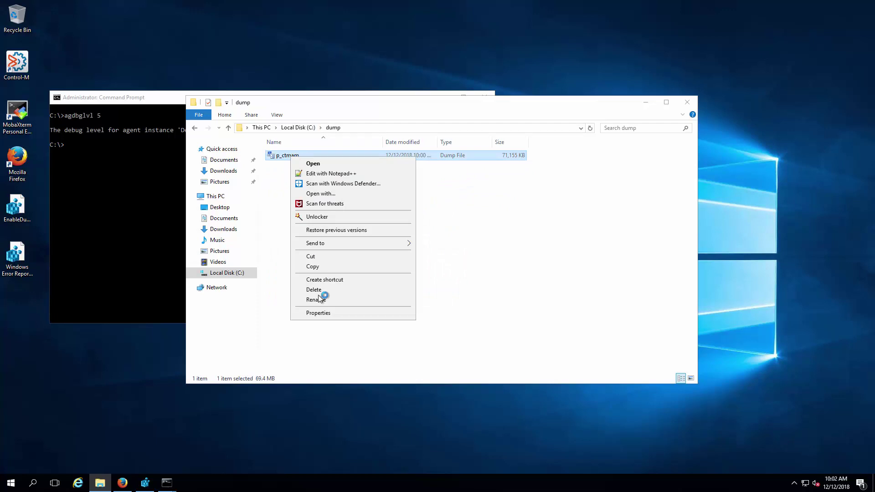
left_click(321, 313)
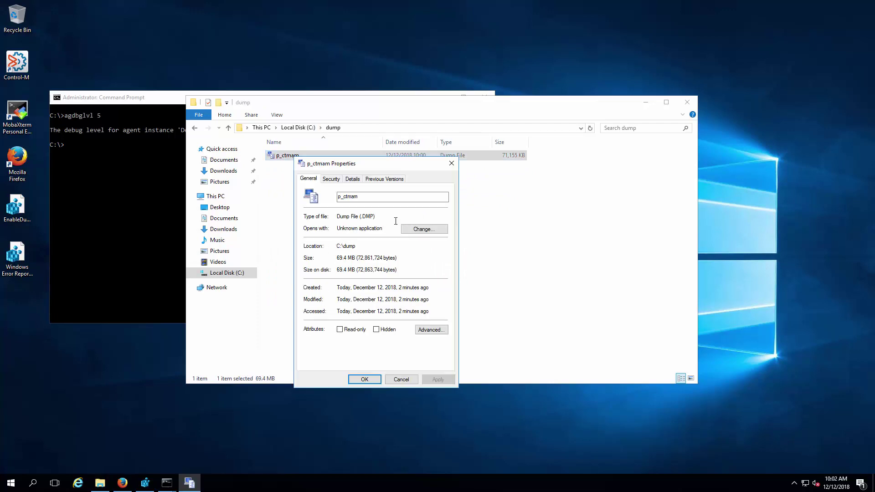
left_click(395, 380)
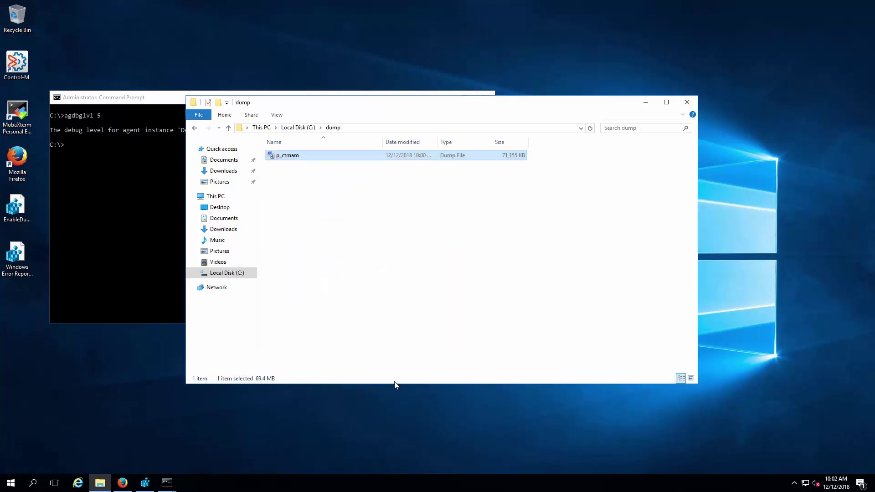
Compress the dump folder in C:\ into a zip named dump.
left_click(197, 130)
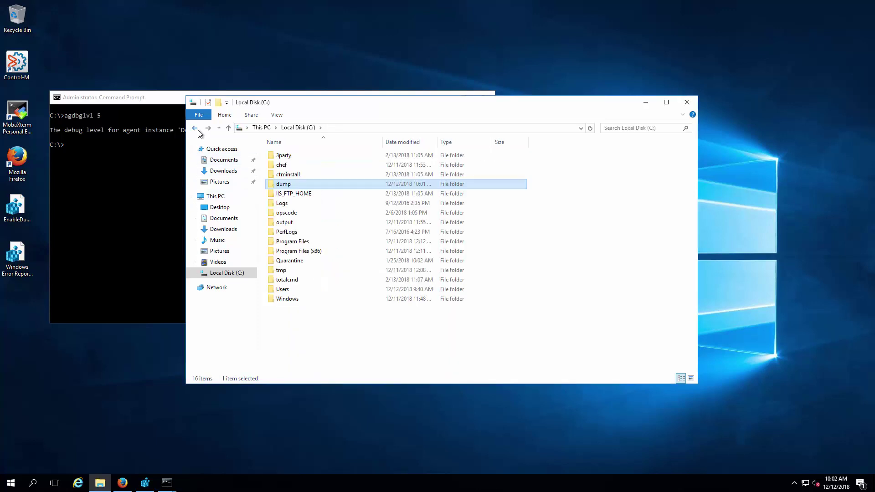
right_click(299, 186)
mouse_move(408, 315)
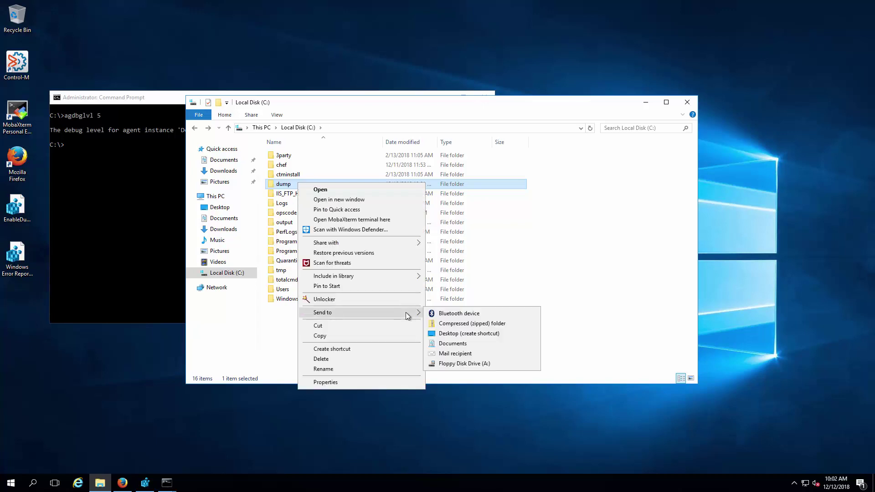
left_click(464, 324)
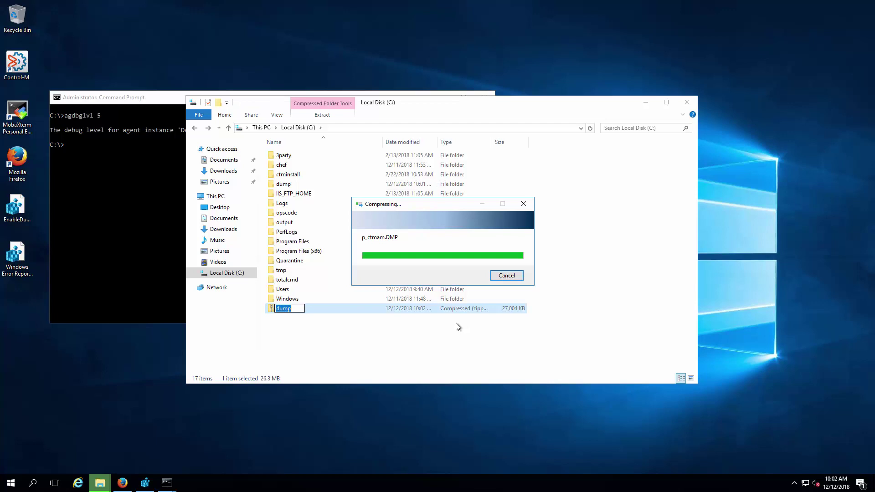
left_click(296, 333)
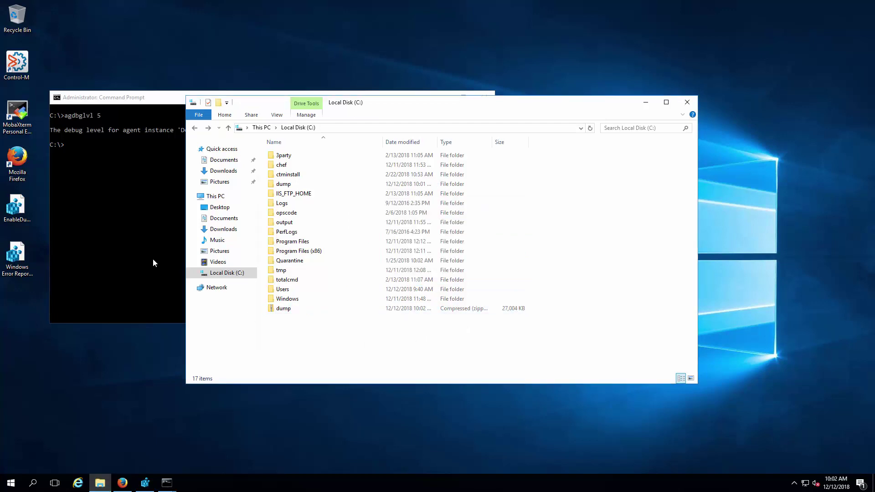
Run agdbglvl 0 to reset the debug level, then run ctma_data_collector.
left_click(140, 250)
type("a")
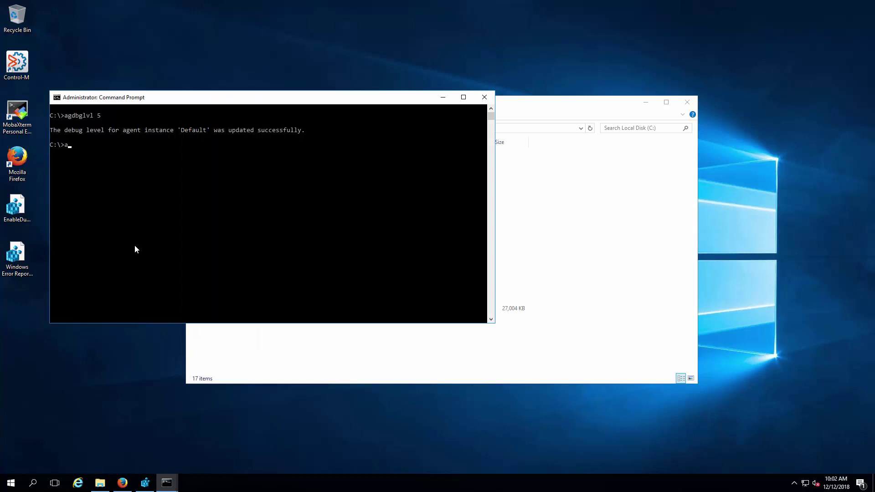
type("gdbglvl 0")
key("Return")
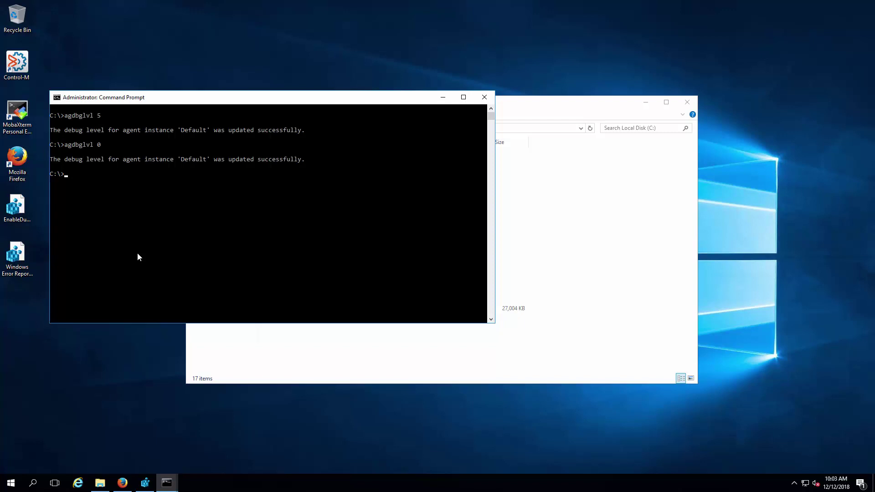
type("ctma_data_collector")
key("Return")
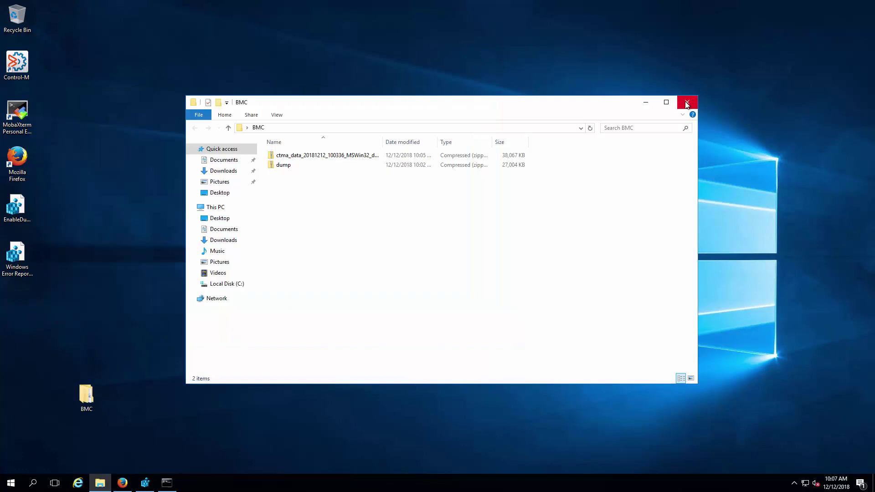
Close the BMC output window and merge the 'Windows Error Reporting_bak.reg' desktop backup into the registry.
left_click(687, 102)
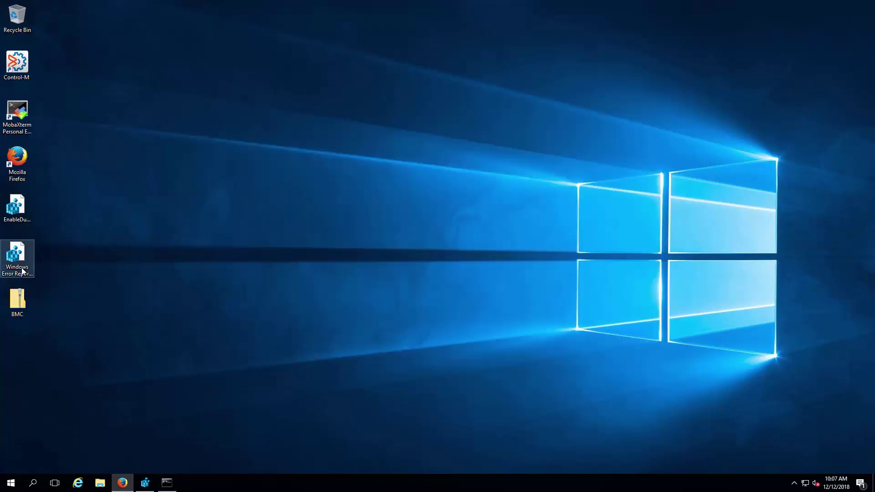
left_click(34, 272)
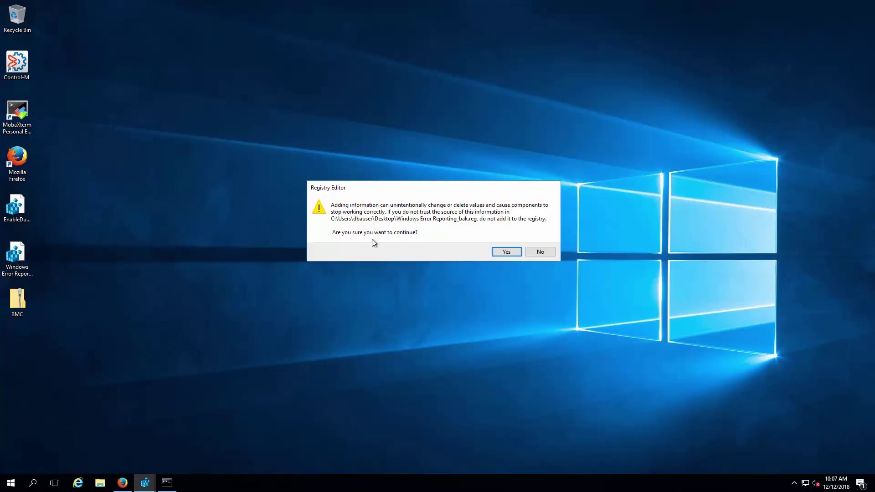
left_click(518, 252)
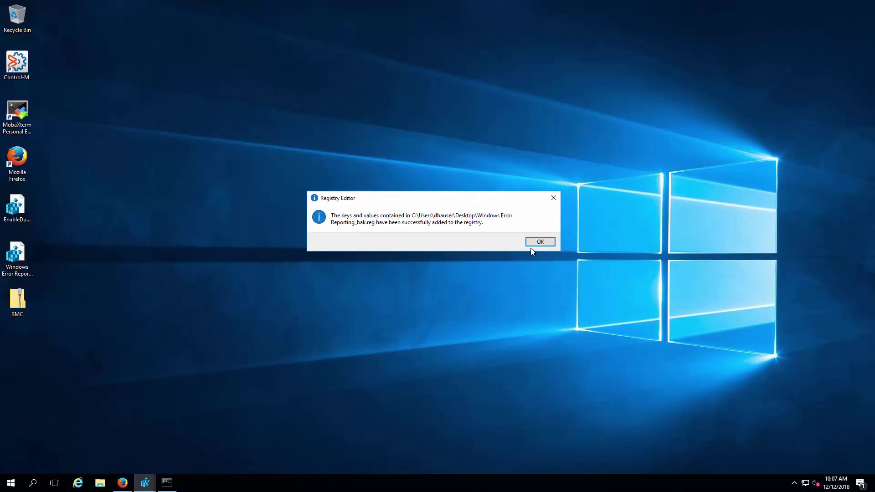